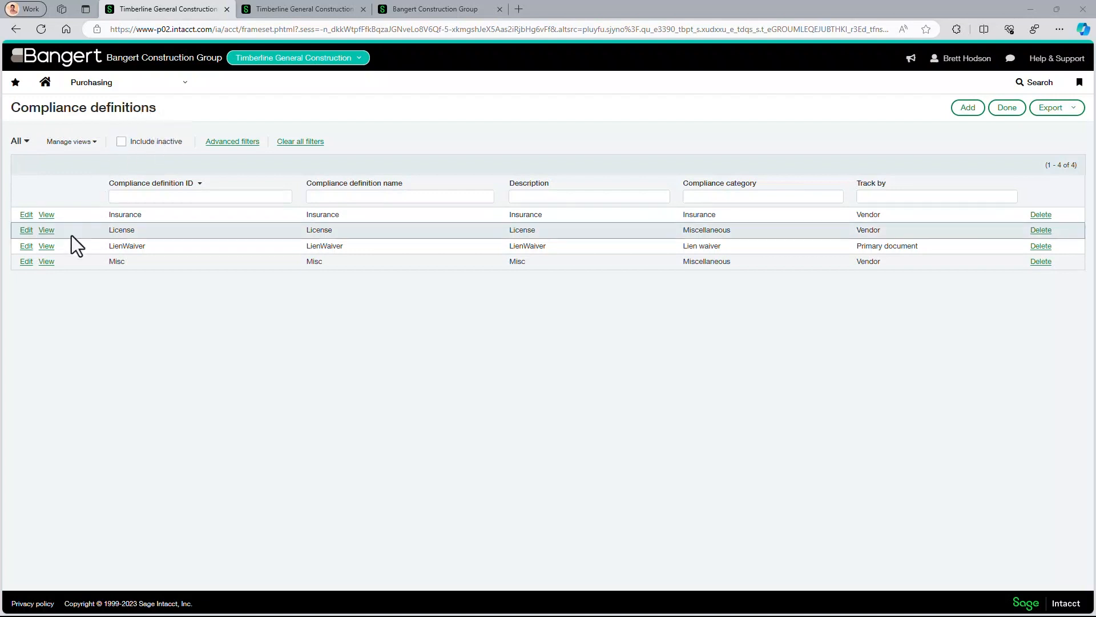
- Open the LienWaiver compliance definition and view the transaction definitions available for its automatic generation rule
{"action": "left_click", "coordinate": [26, 249]}
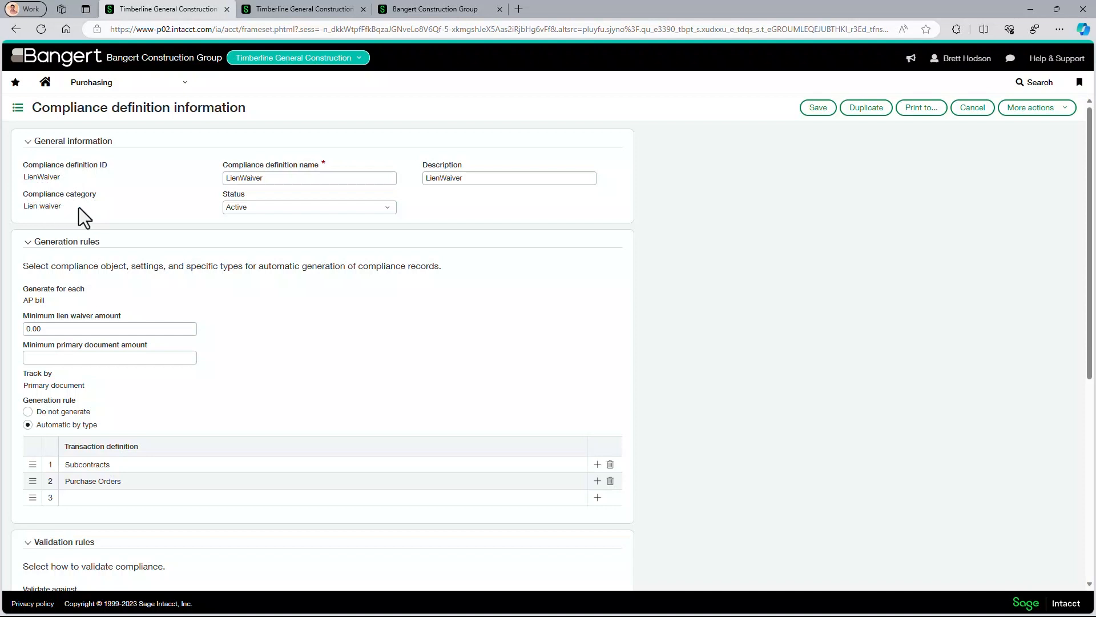
{"action": "scroll", "coordinate": [184, 269], "scroll_direction": "down", "scroll_amount": 1}
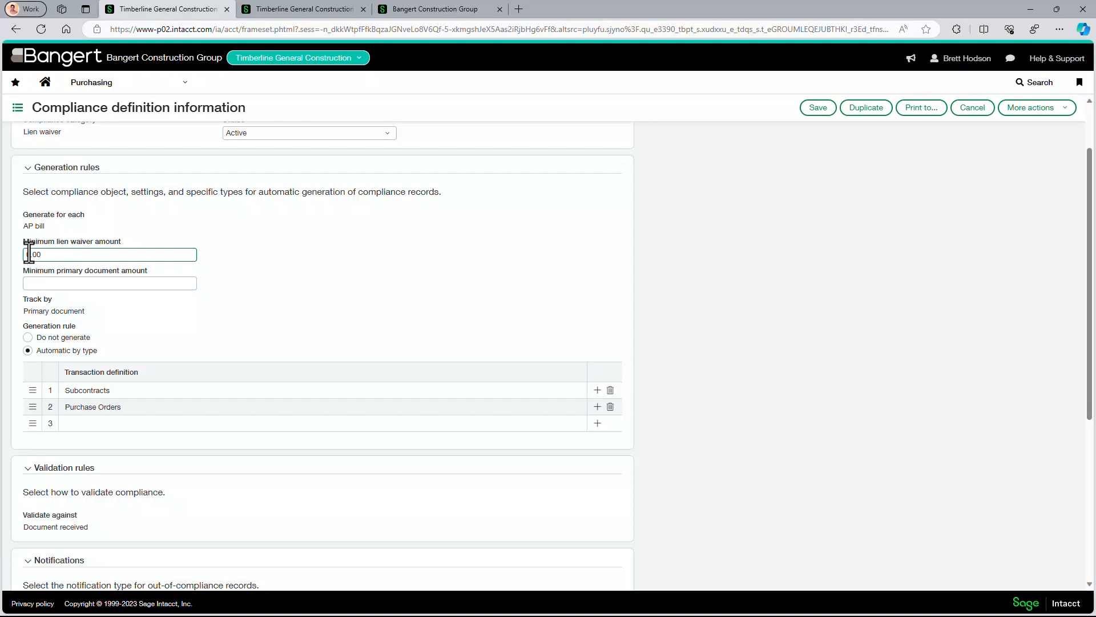
{"action": "scroll", "coordinate": [228, 310], "scroll_direction": "down", "scroll_amount": 1}
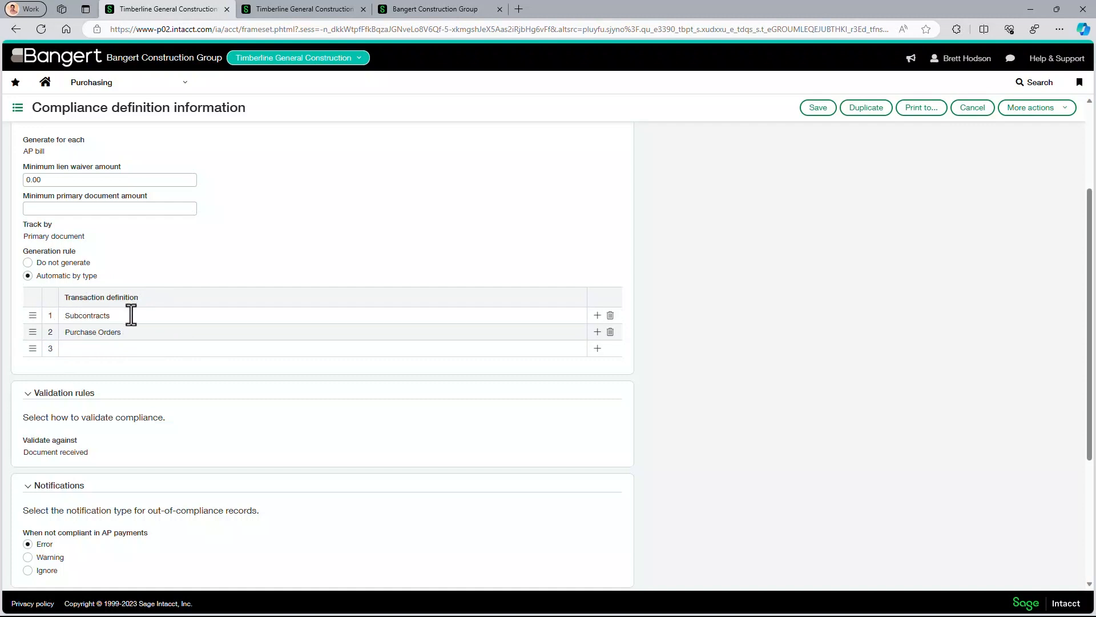
{"action": "left_click", "coordinate": [105, 349]}
{"action": "left_click", "coordinate": [147, 351]}
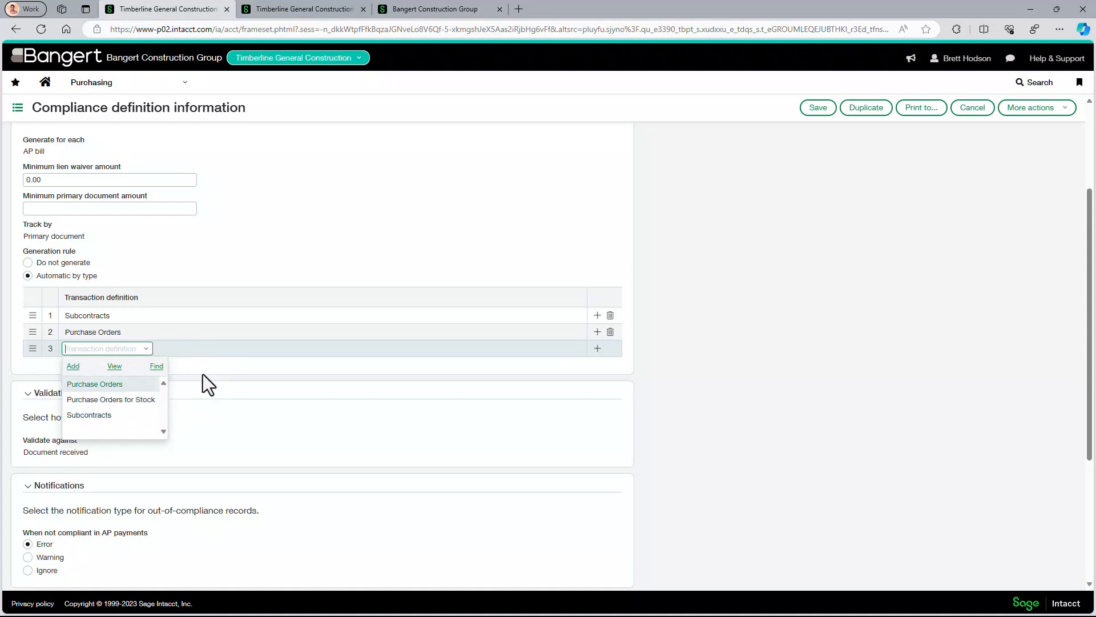
- Review the definition's validation and notification rules and save it
{"action": "left_click", "coordinate": [240, 358]}
{"action": "scroll", "coordinate": [265, 363], "scroll_direction": "down", "scroll_amount": 2}
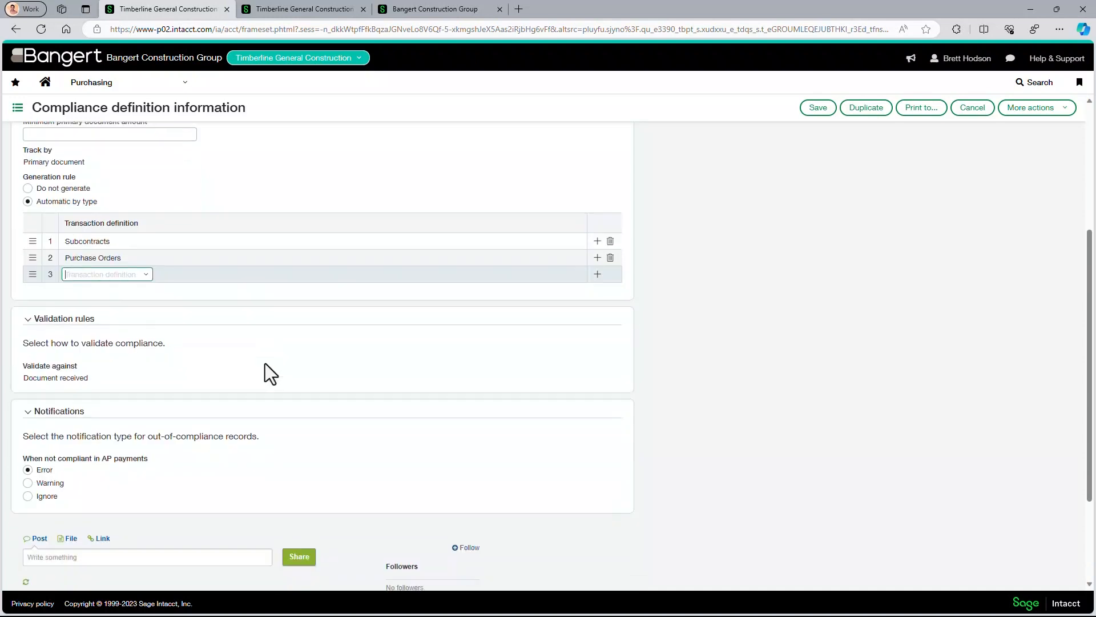
{"action": "scroll", "coordinate": [69, 374], "scroll_direction": "down", "scroll_amount": 1}
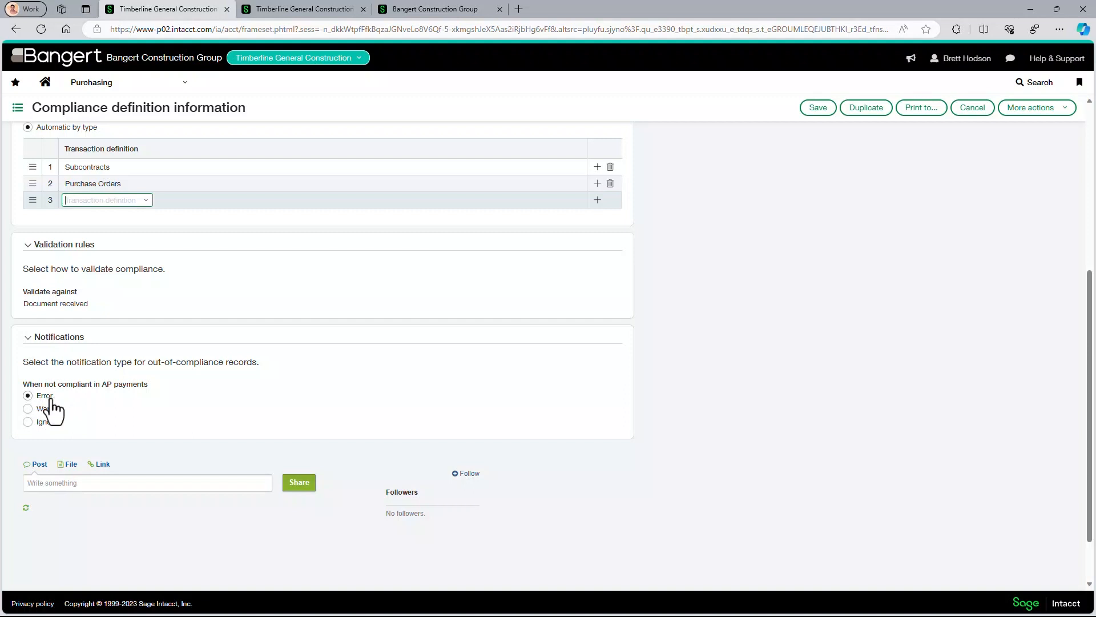
{"action": "left_click", "coordinate": [814, 112]}
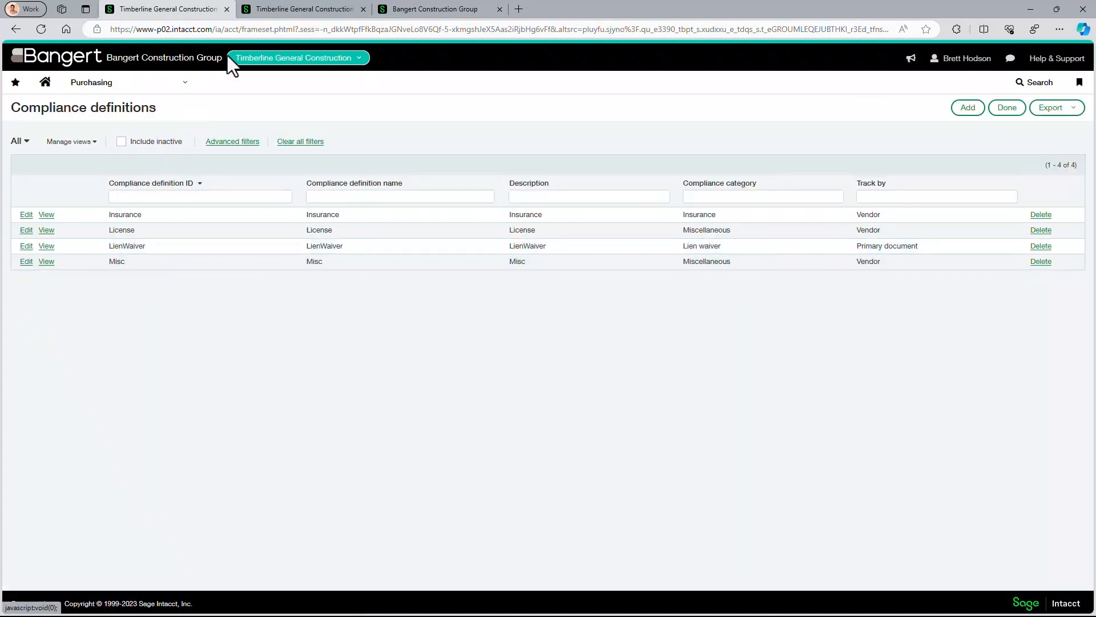
- In the second tab, convert the pending Buffalo Building Company subcontract SUB-00217 into a subcontract invoice
{"action": "left_click", "coordinate": [268, 10]}
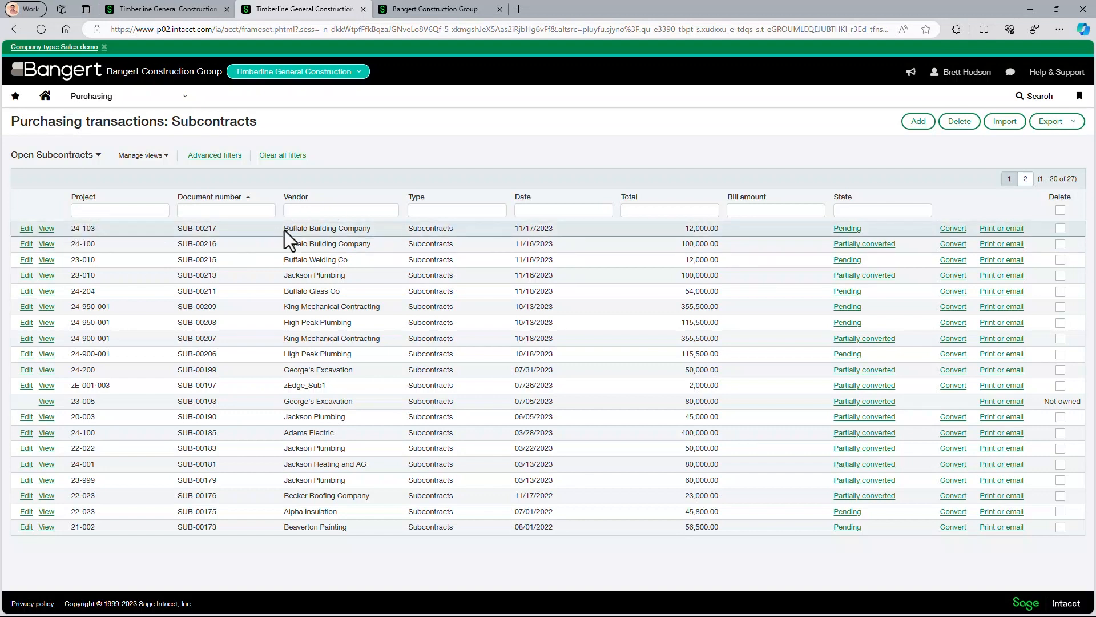
{"action": "left_click", "coordinate": [813, 215]}
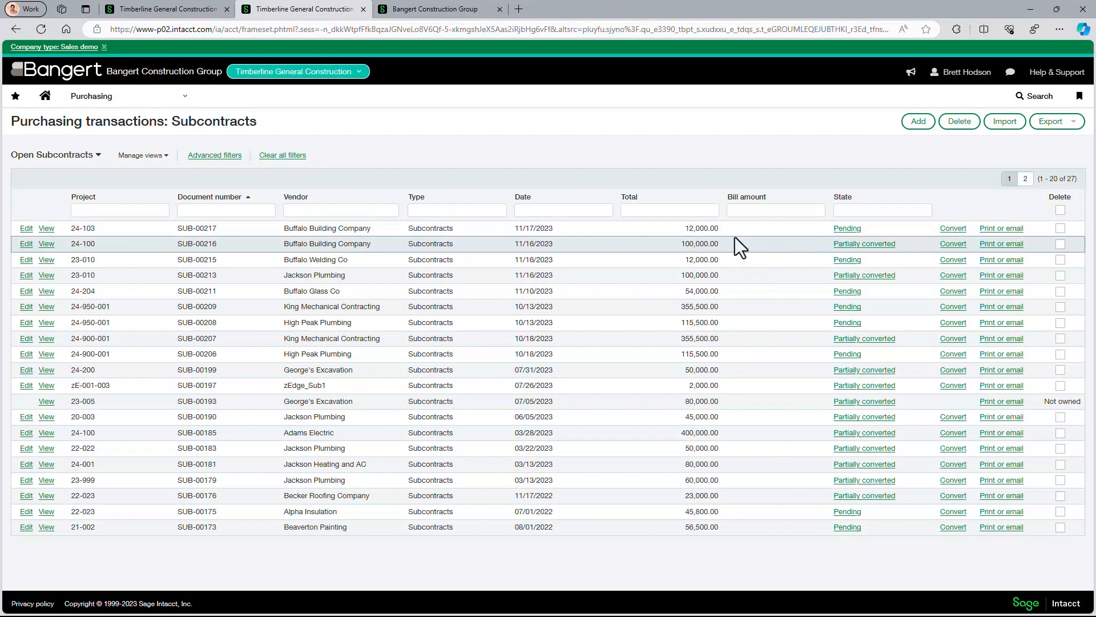
{"action": "left_click", "coordinate": [849, 229]}
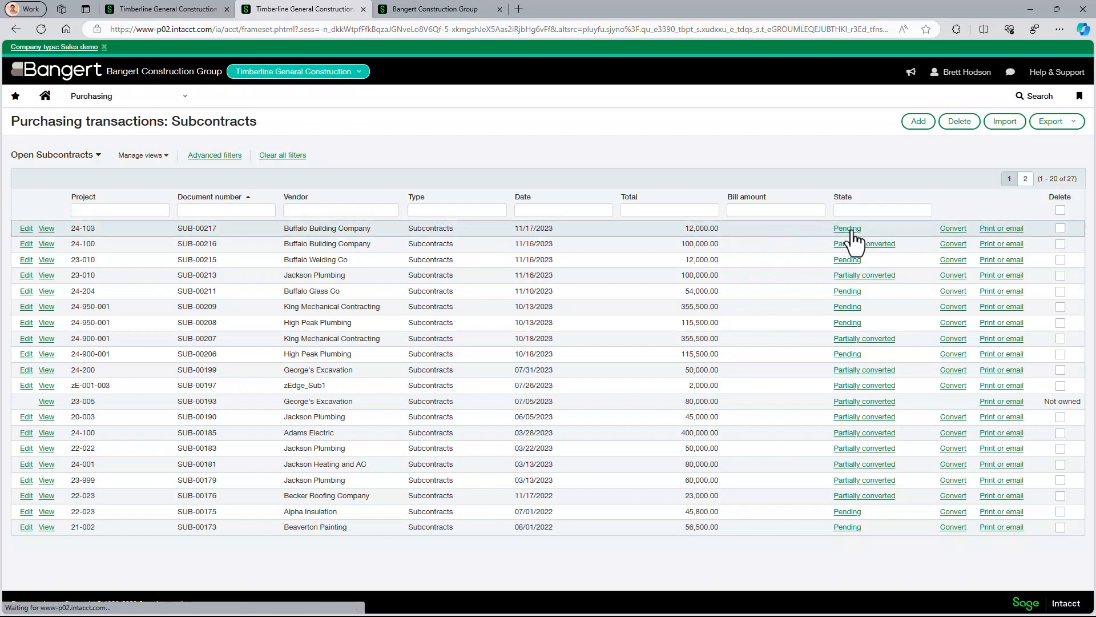
{"action": "left_click", "coordinate": [886, 195]}
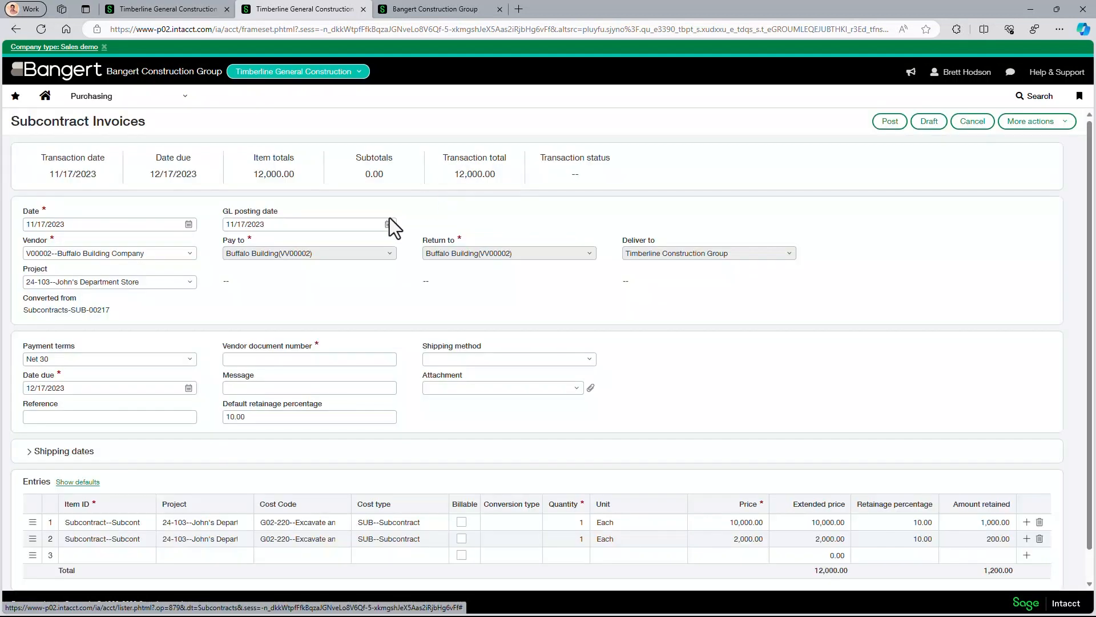
- Set the invoice's vendor document number to 2023-11-16
{"action": "left_click", "coordinate": [254, 358]}
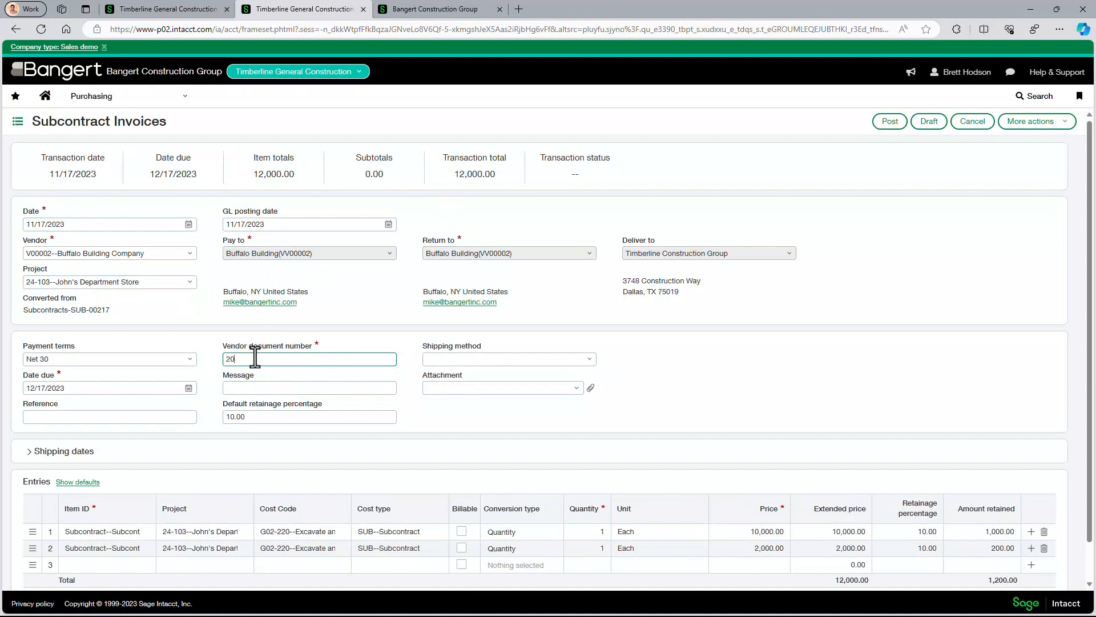
{"action": "type", "text": "2023-11-16"}
{"action": "scroll", "coordinate": [526, 505], "scroll_direction": "down", "scroll_amount": 1}
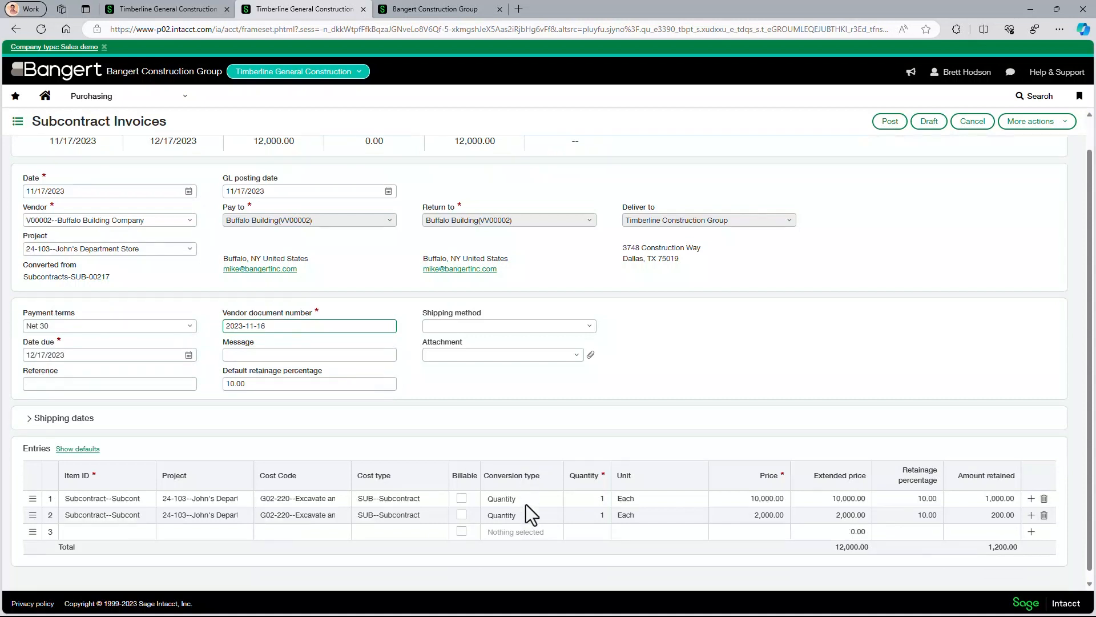
- Set the quantity of both entry lines to 0.2 and post the subcontract invoice
{"action": "left_click", "coordinate": [580, 491]}
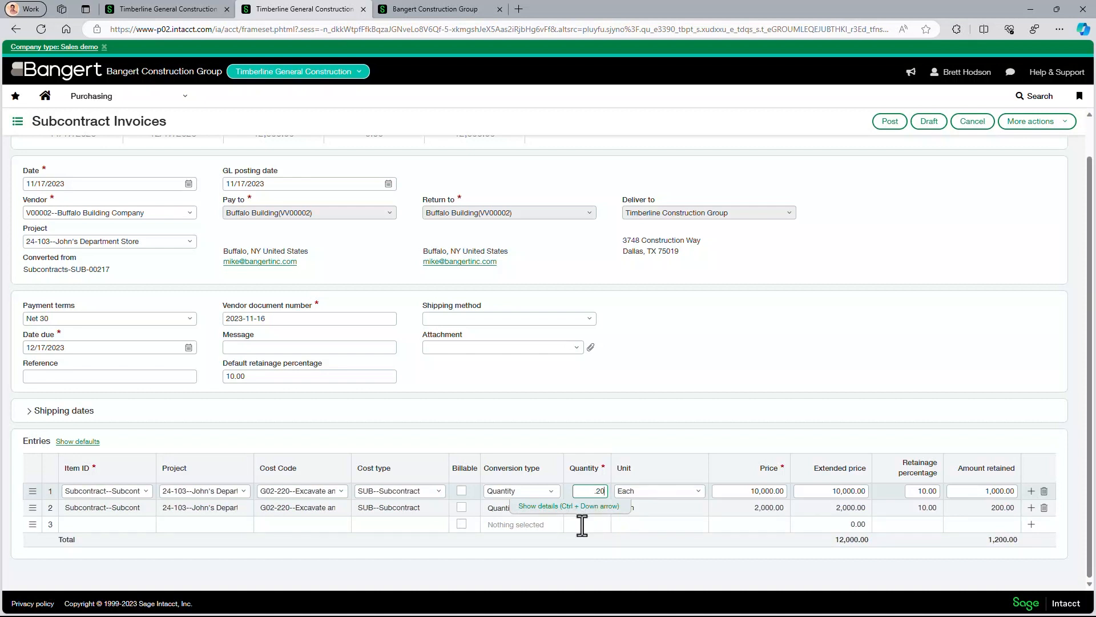
{"action": "left_click", "coordinate": [593, 507]}
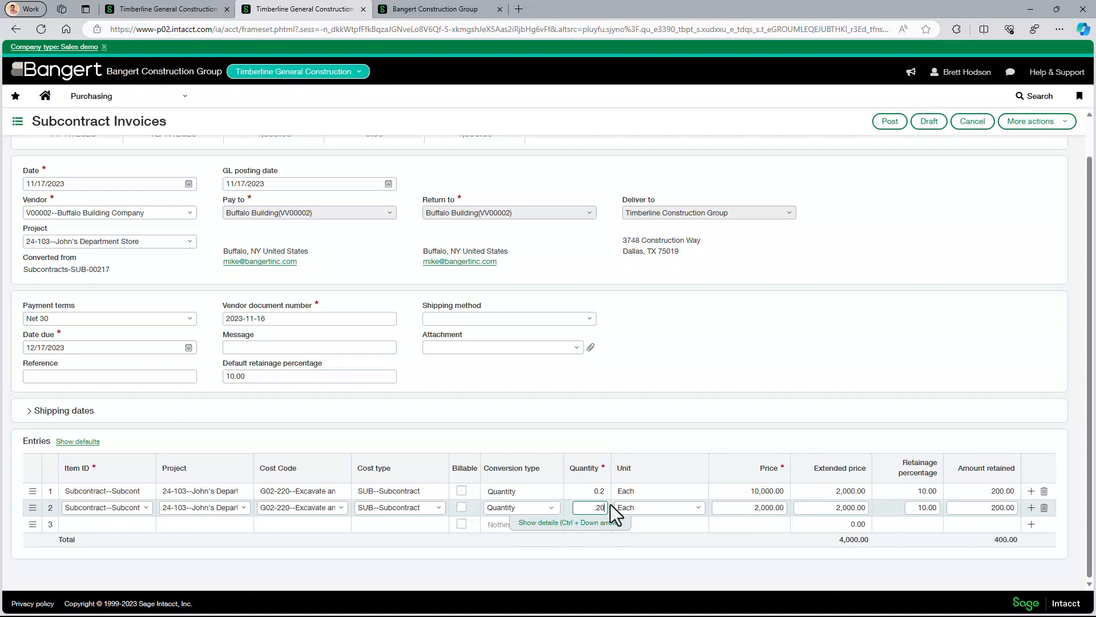
{"action": "left_click", "coordinate": [590, 491]}
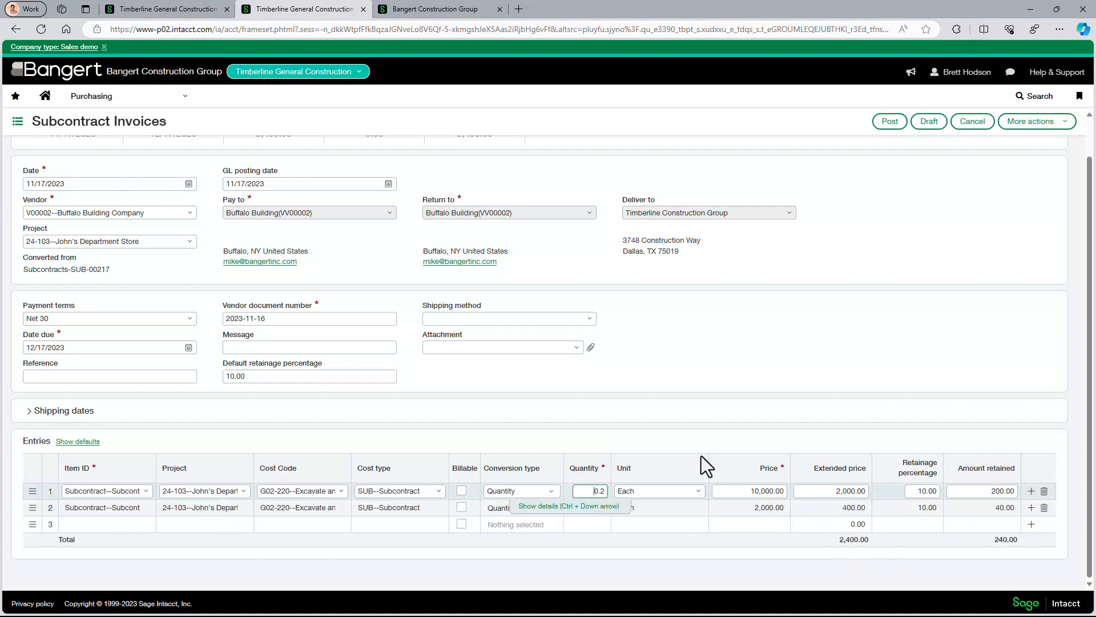
{"action": "left_click", "coordinate": [888, 131]}
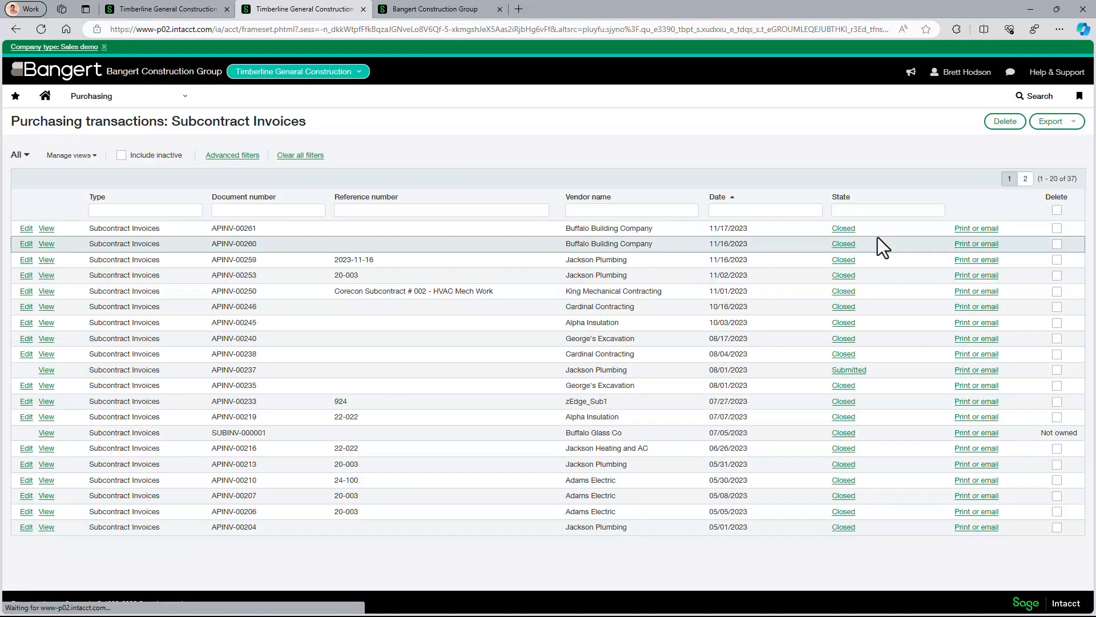
- Refresh the compliance records in the third tab and print the new LienWaiver record for SUB-00217
{"action": "left_click", "coordinate": [423, 9]}
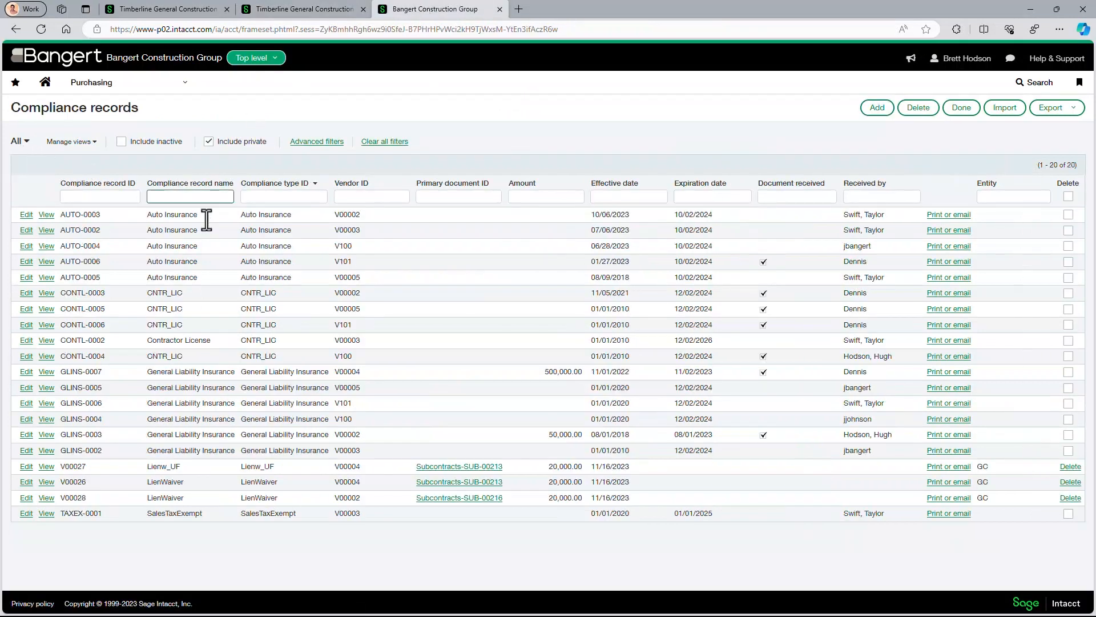
{"action": "left_click", "coordinate": [42, 30]}
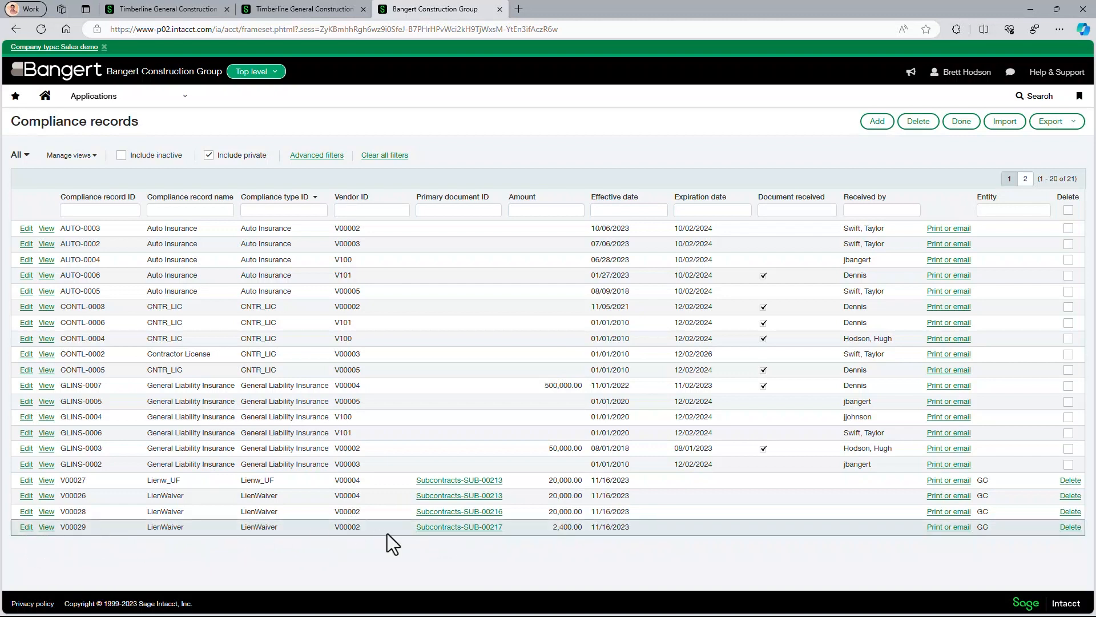
{"action": "left_click", "coordinate": [964, 528]}
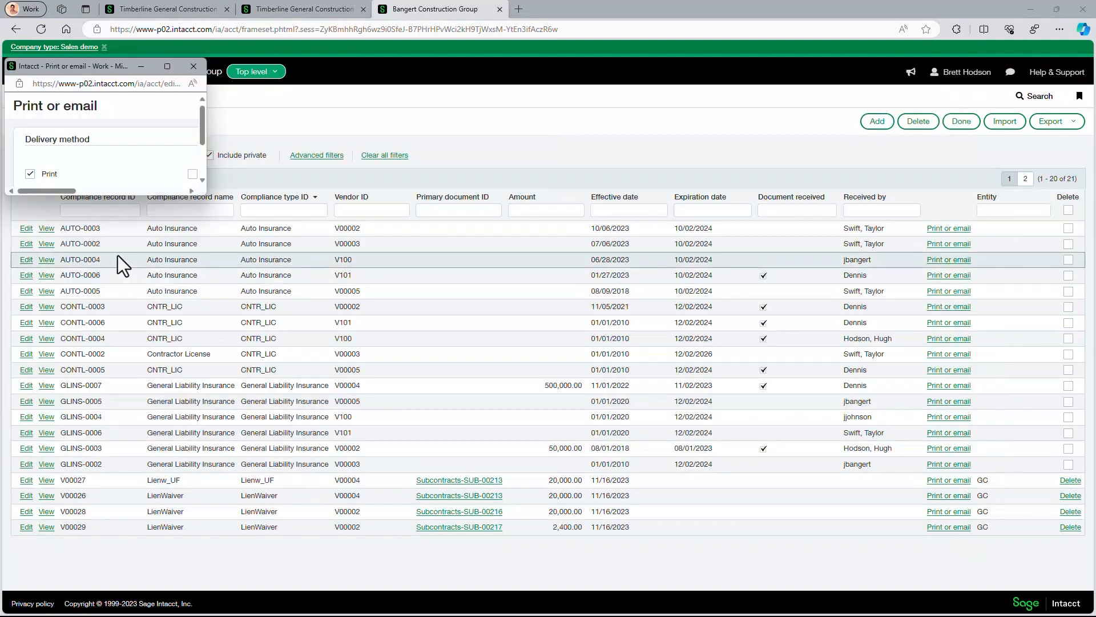
{"action": "left_click_drag", "start_coordinate": [202, 197], "coordinate": [510, 311]}
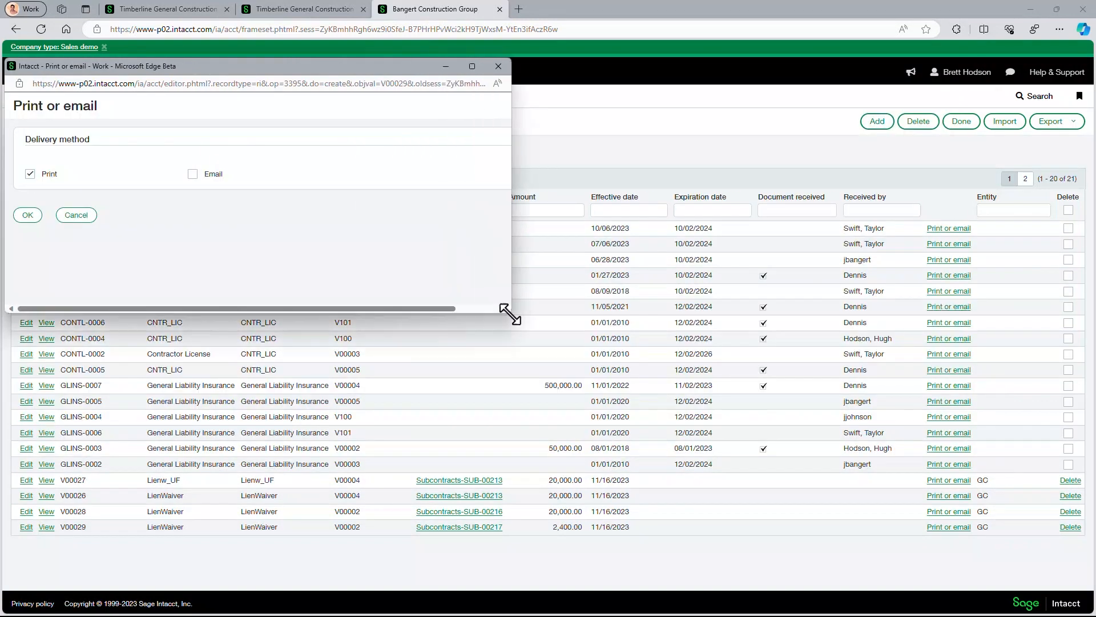
{"action": "left_click", "coordinate": [27, 215]}
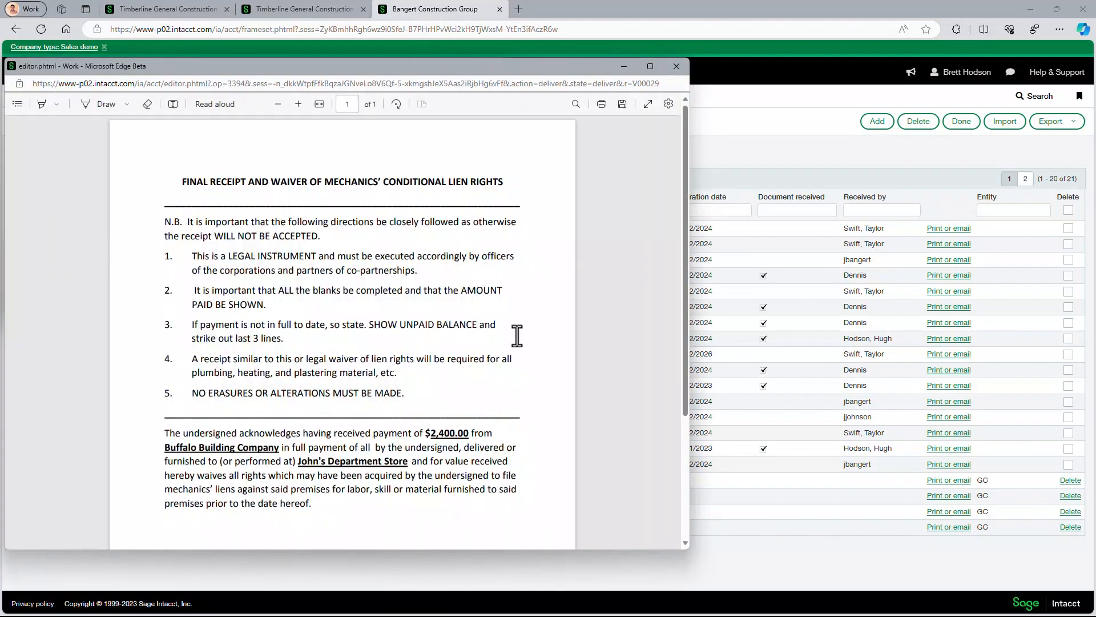
- Highlight the vendor name on the lien waiver document and close the print windows
{"action": "left_click_drag", "start_coordinate": [162, 447], "coordinate": [272, 444]}
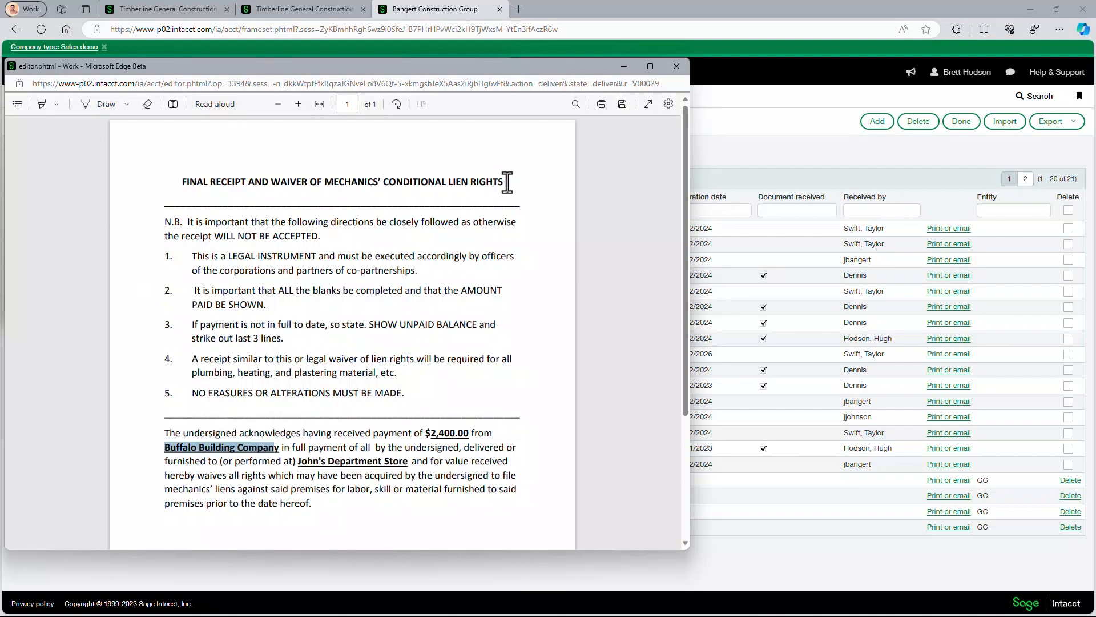
{"action": "left_click", "coordinate": [676, 69]}
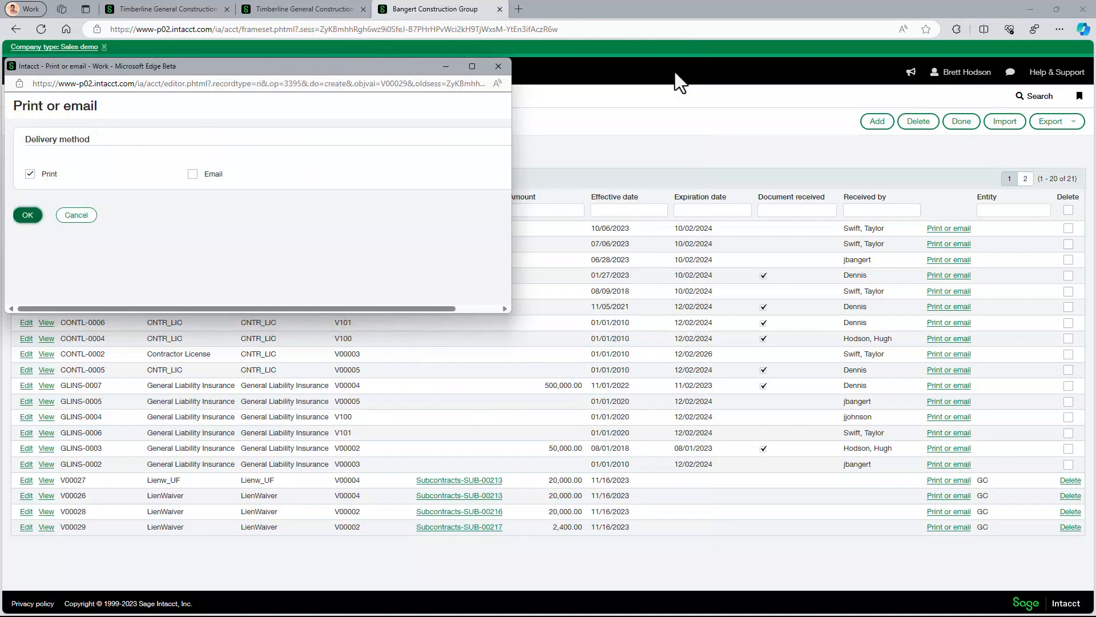
{"action": "left_click", "coordinate": [500, 67]}
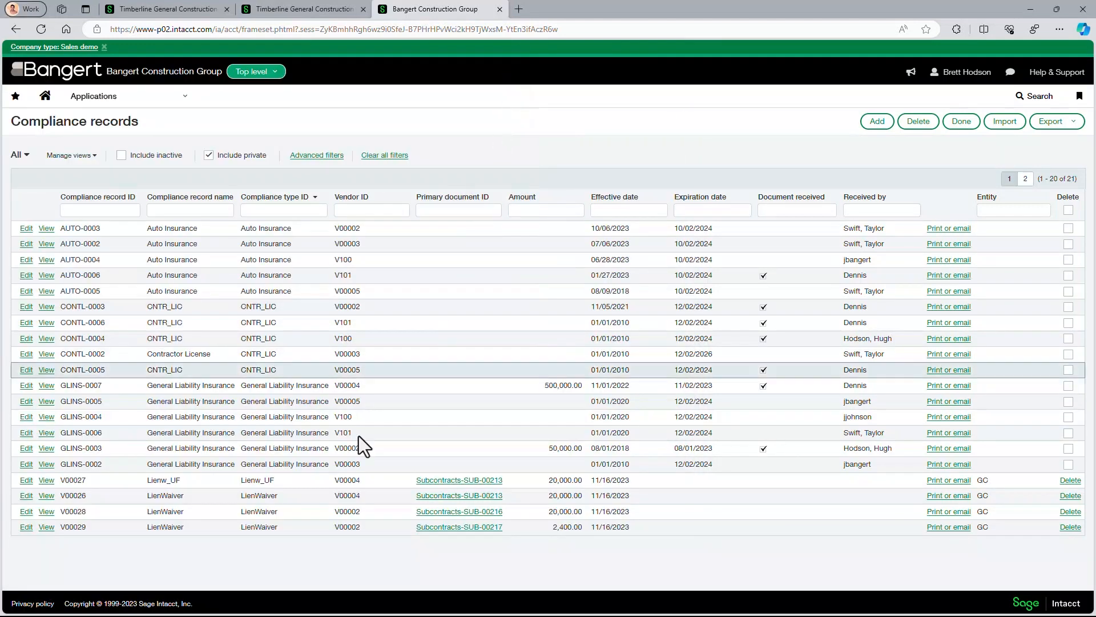
- From the new lien waiver record, open AP bill 2023-11-16 and start paying it
{"action": "left_click", "coordinate": [46, 529]}
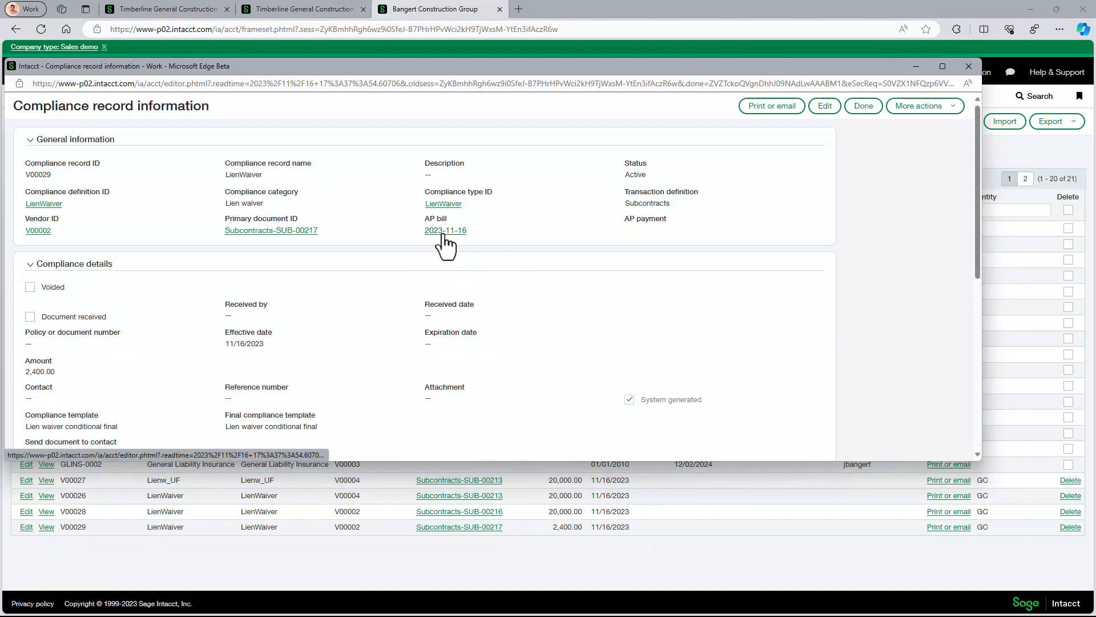
{"action": "left_click", "coordinate": [444, 231]}
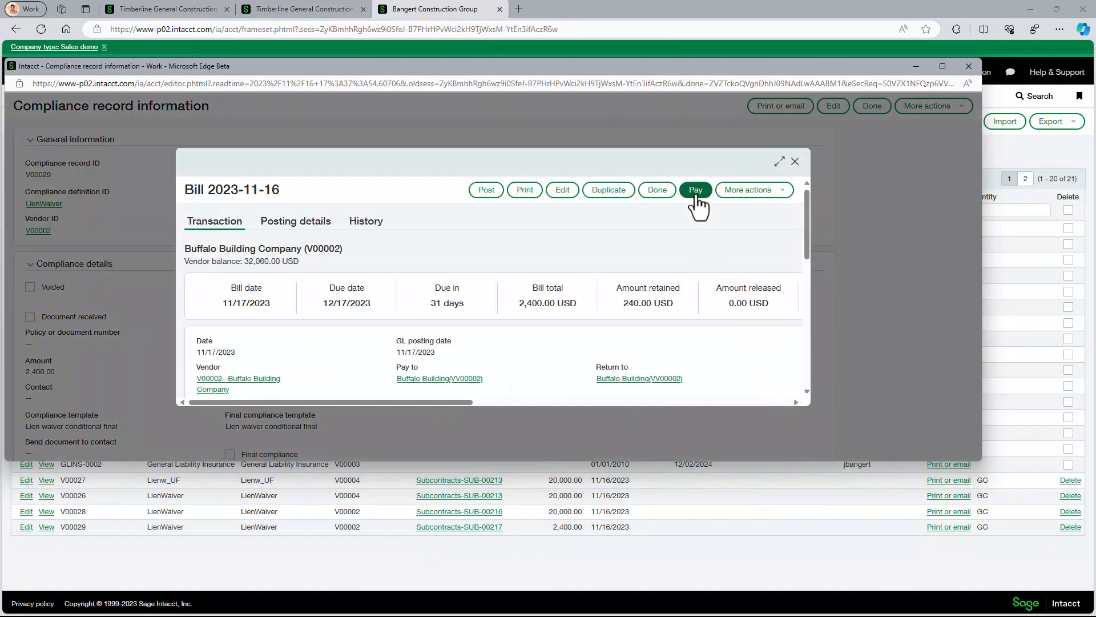
{"action": "left_click", "coordinate": [779, 161]}
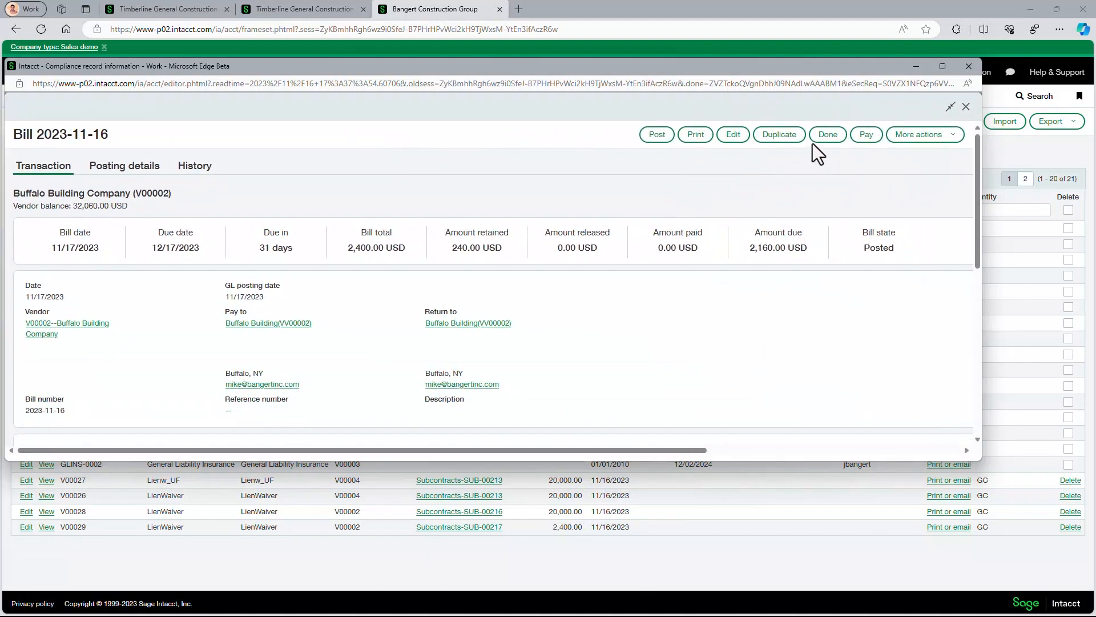
{"action": "left_click", "coordinate": [863, 137]}
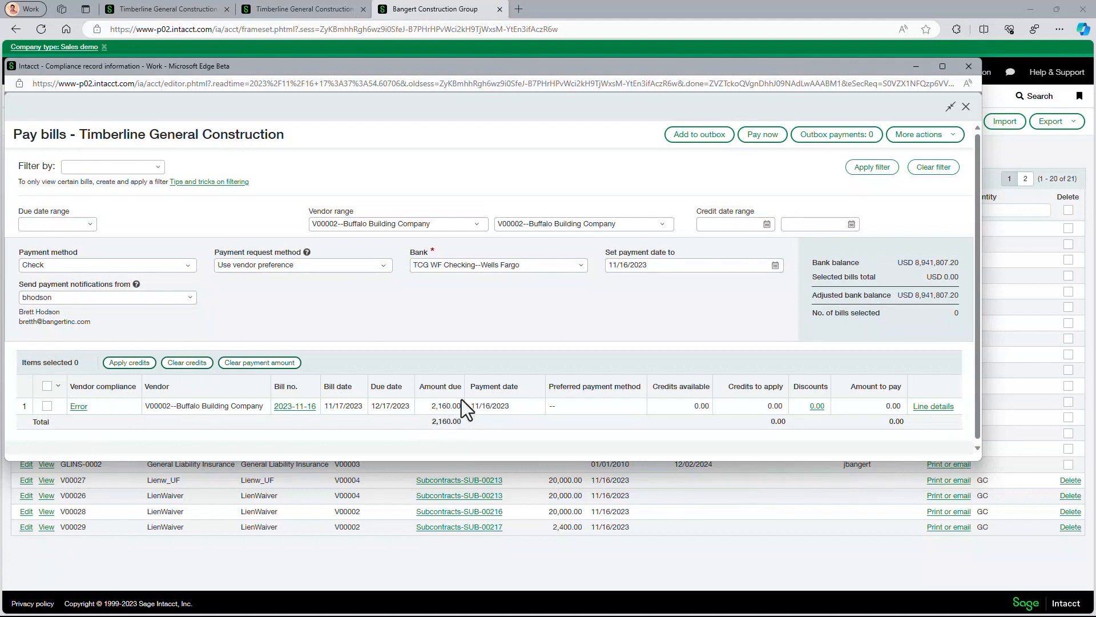
- Review the bill's vendor compliance records and the attached insurance certificate, then leave the payment window without saving
{"action": "left_click", "coordinate": [78, 406]}
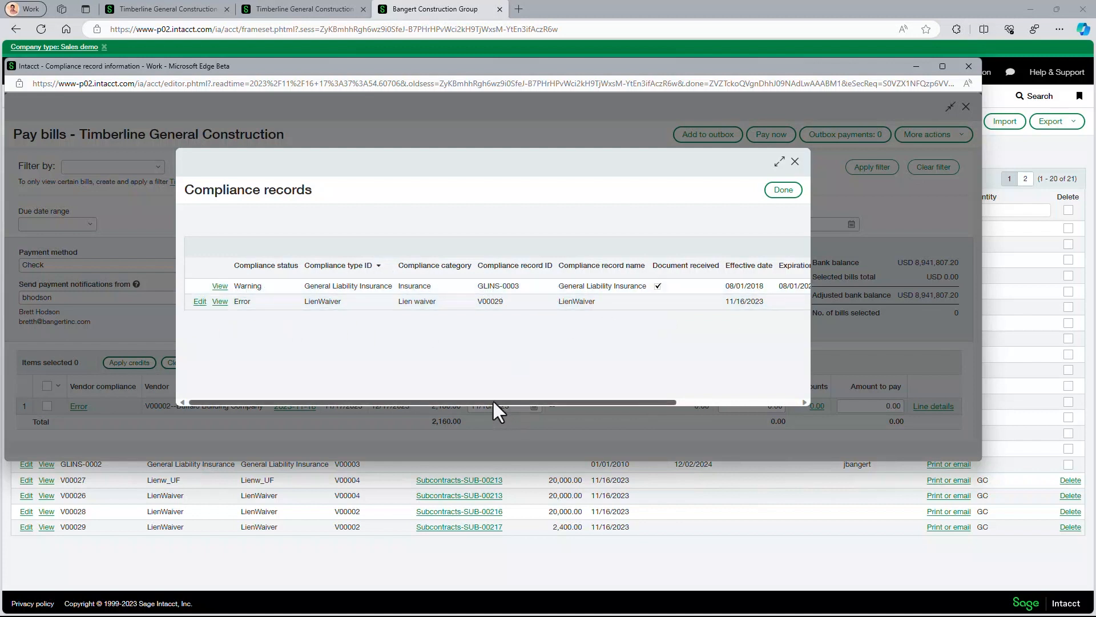
{"action": "left_click_drag", "start_coordinate": [495, 399], "coordinate": [673, 401]}
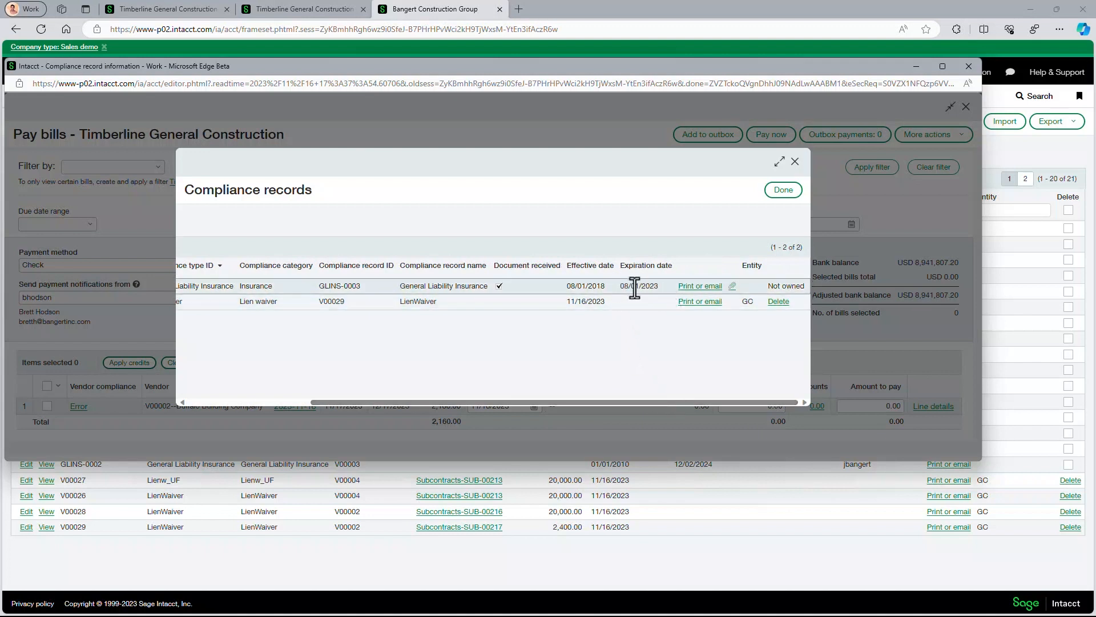
{"action": "left_click", "coordinate": [733, 287]}
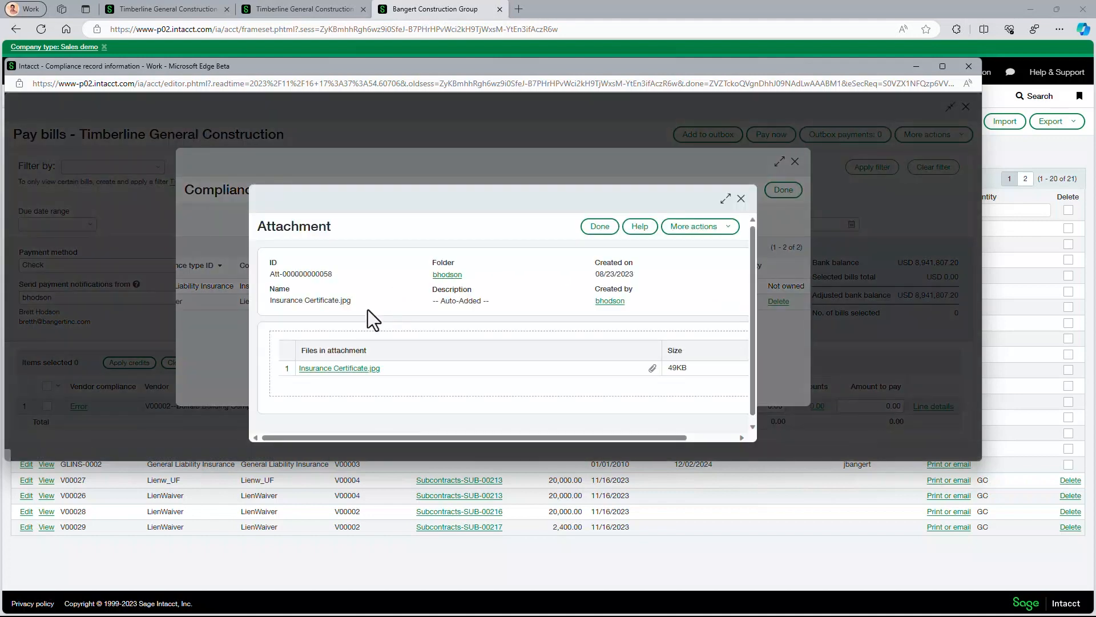
{"action": "left_click", "coordinate": [339, 370]}
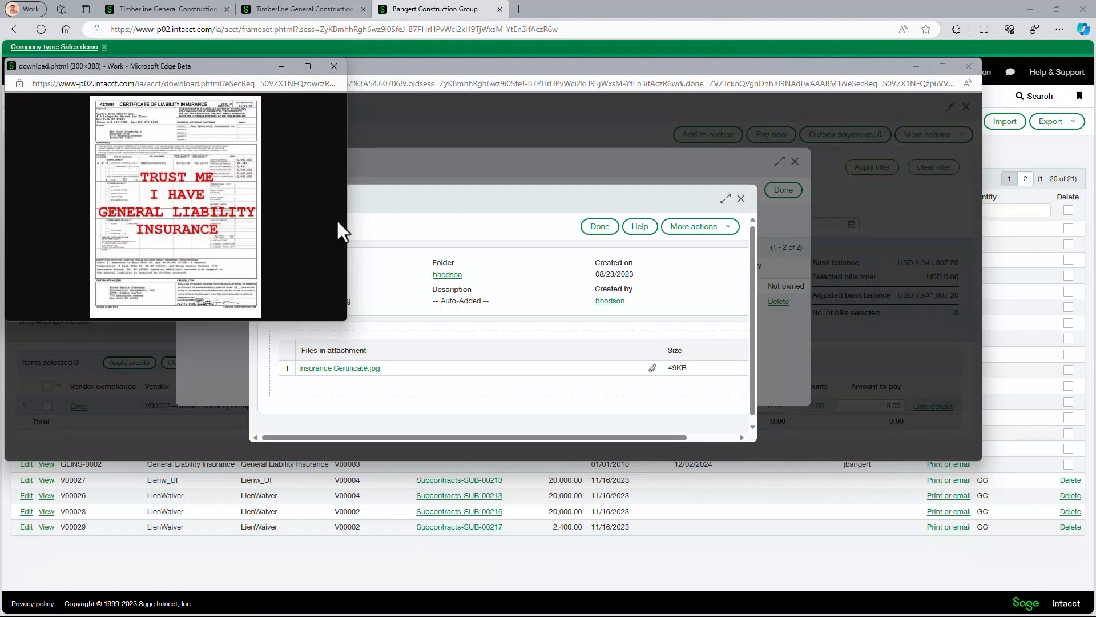
{"action": "left_click", "coordinate": [334, 67]}
{"action": "left_click", "coordinate": [598, 228]}
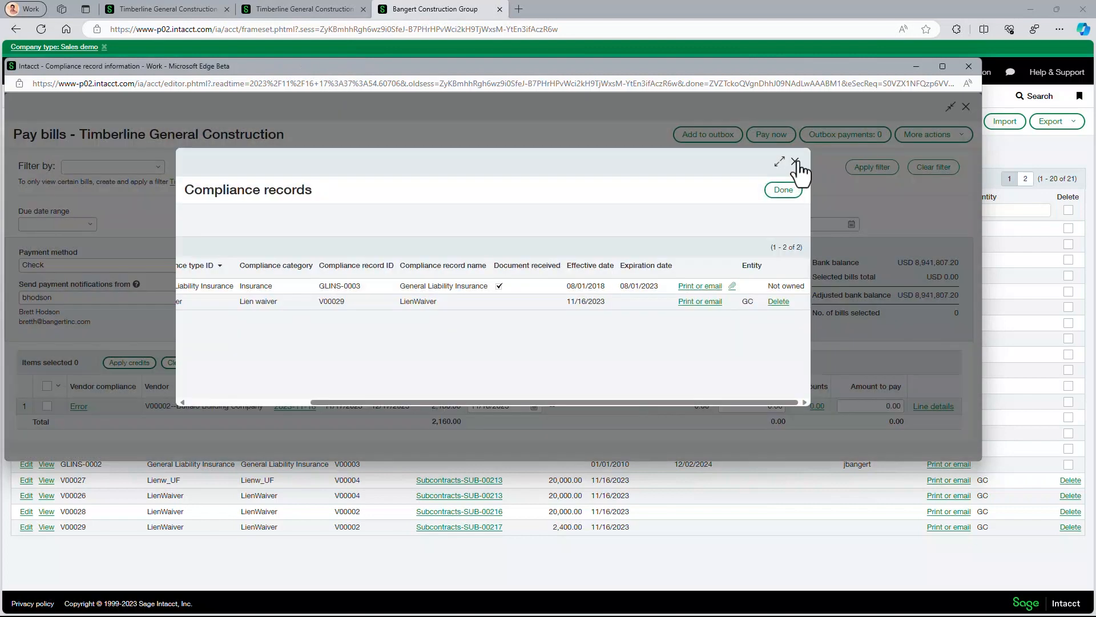
{"action": "left_click", "coordinate": [795, 161]}
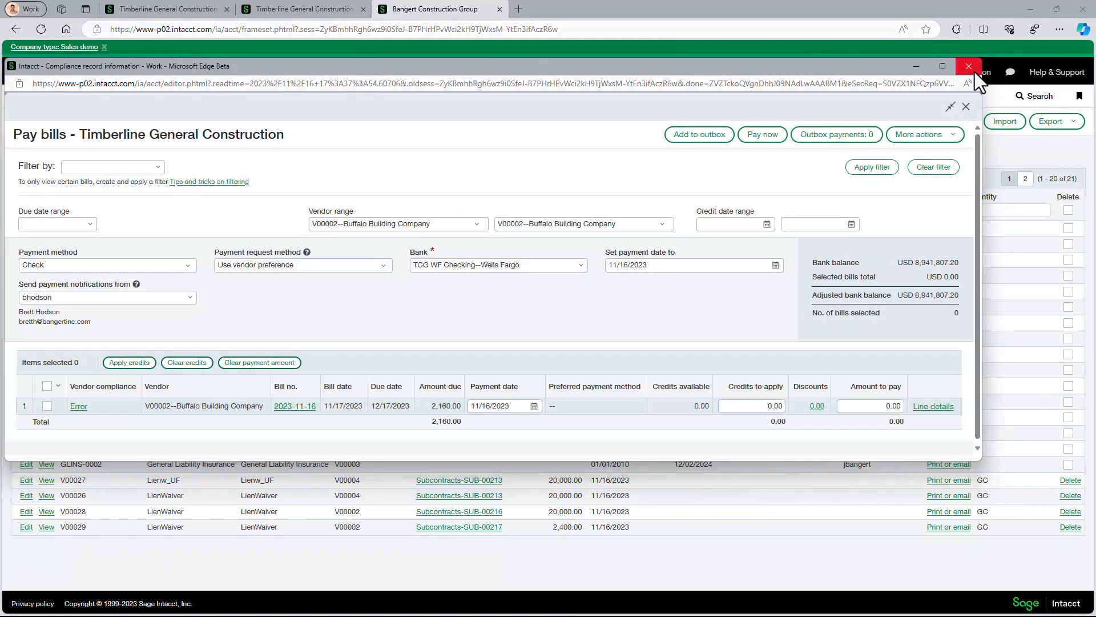
{"action": "left_click", "coordinate": [970, 67]}
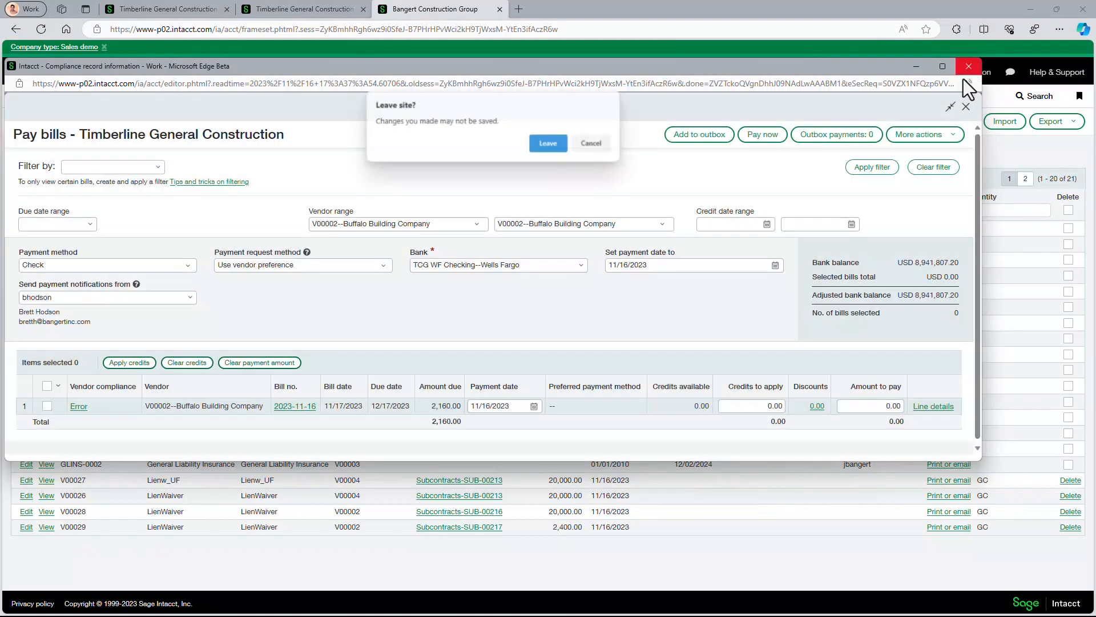
{"action": "left_click", "coordinate": [547, 146]}
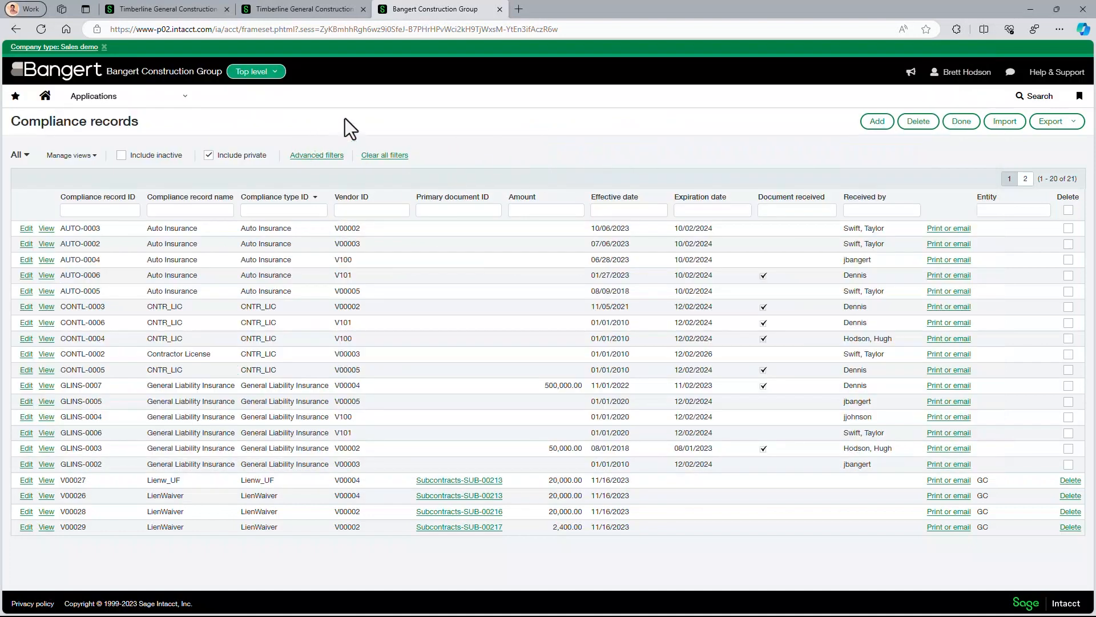